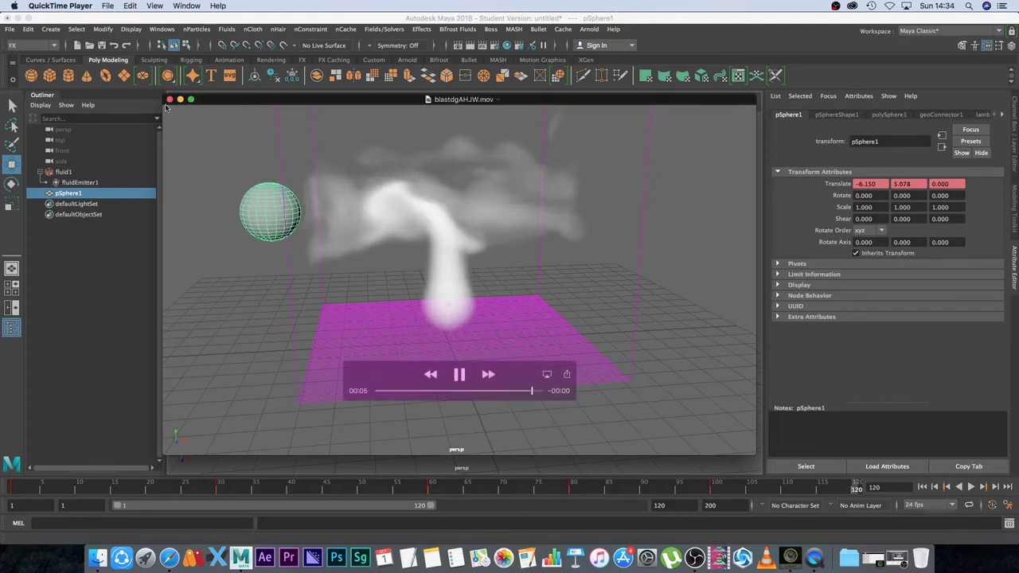
# Close the QuickTime smoke playblast, scrub to frame 58, then return to frame 1.
pyautogui.click(170, 99)
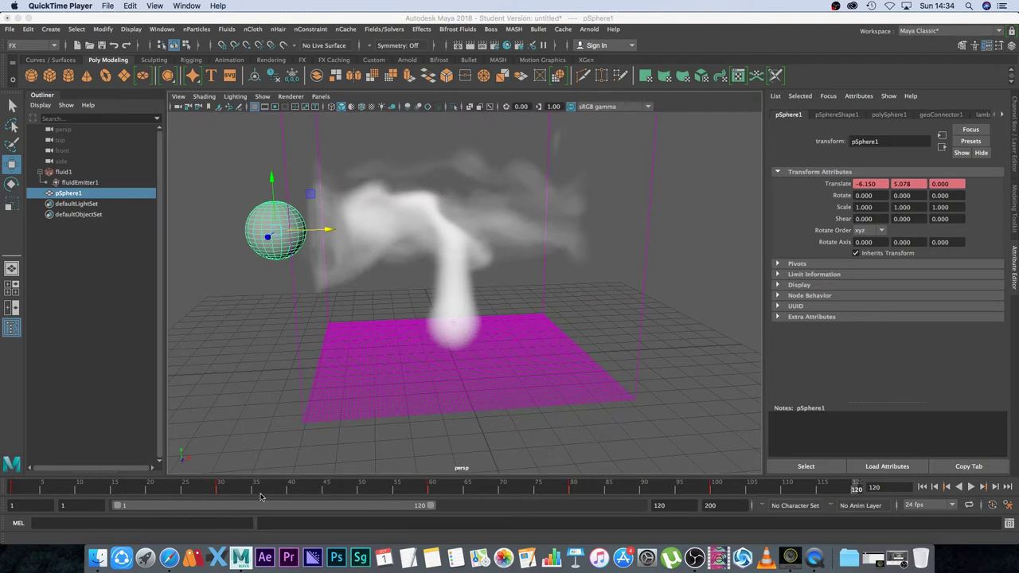
pyautogui.moveTo(260, 491); pyautogui.dragTo(418, 488)
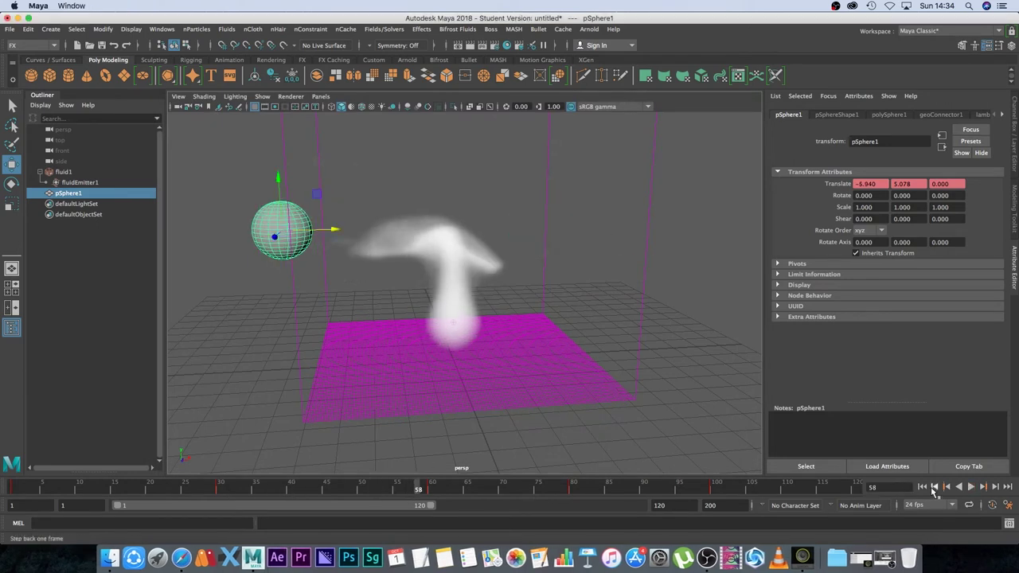
pyautogui.click(923, 487)
# Start a new scene without saving the old one and keep the FX menu set active.
pyautogui.click(10, 28)
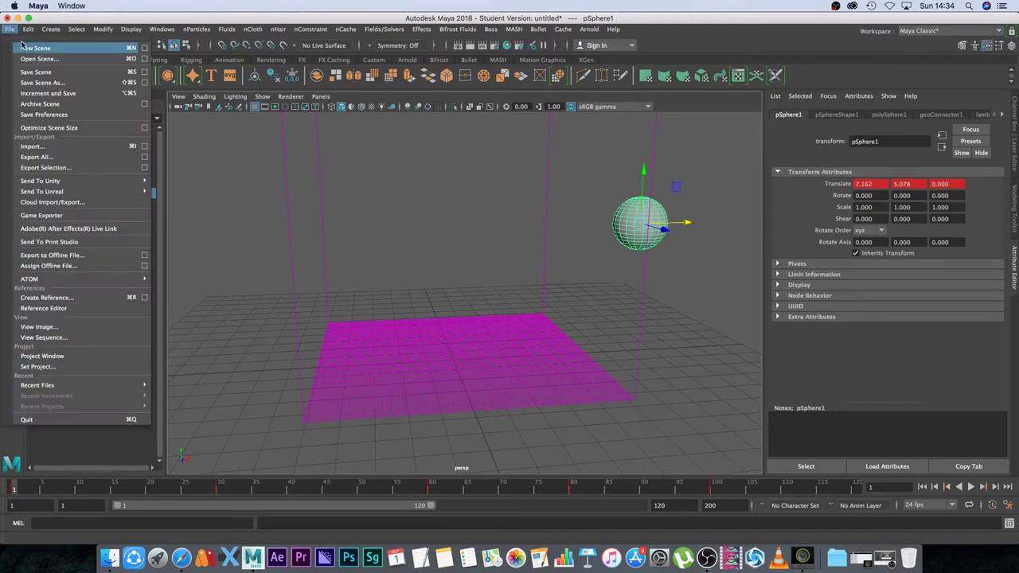
pyautogui.click(26, 47)
pyautogui.click(506, 275)
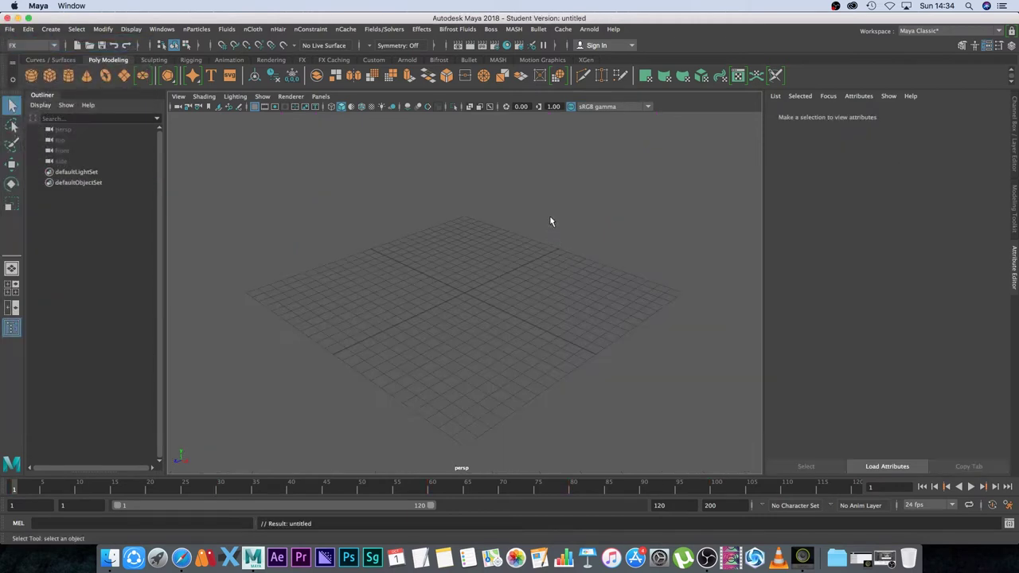
pyautogui.keyDown('alt'); pyautogui.moveTo(493, 330); pyautogui.dragTo(435, 311); pyautogui.keyUp('alt')
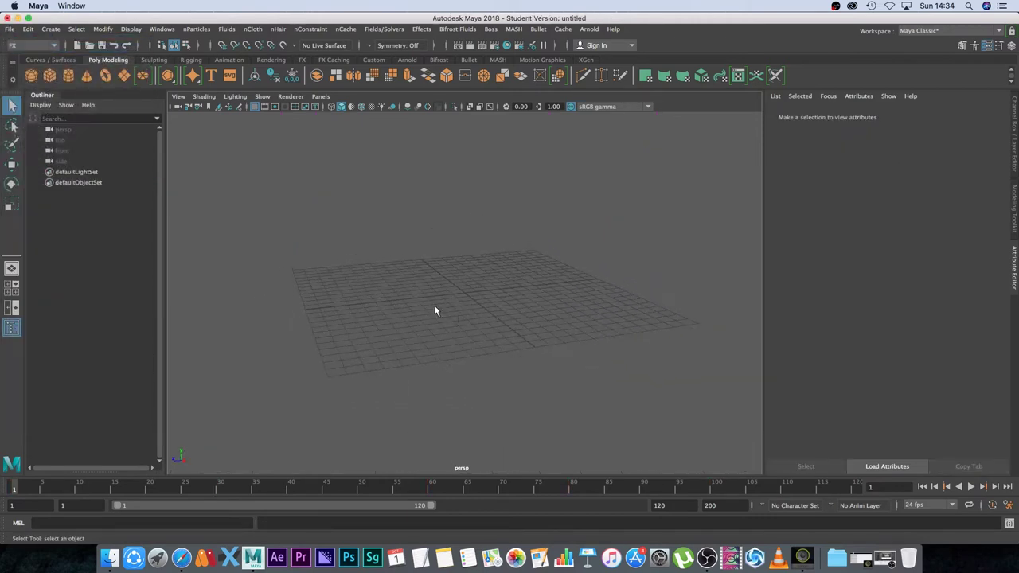
pyautogui.click(40, 45)
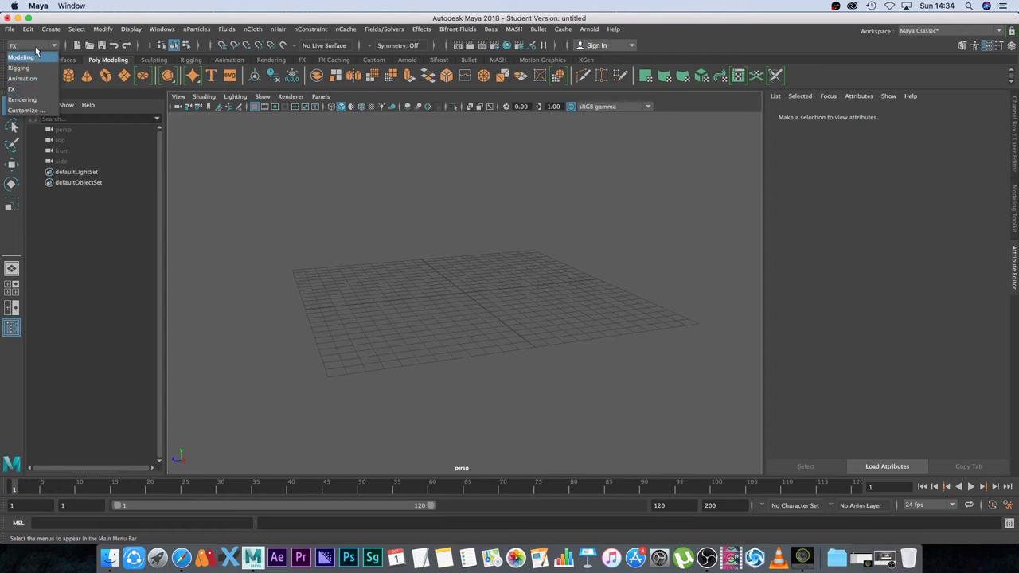
pyautogui.click(36, 90)
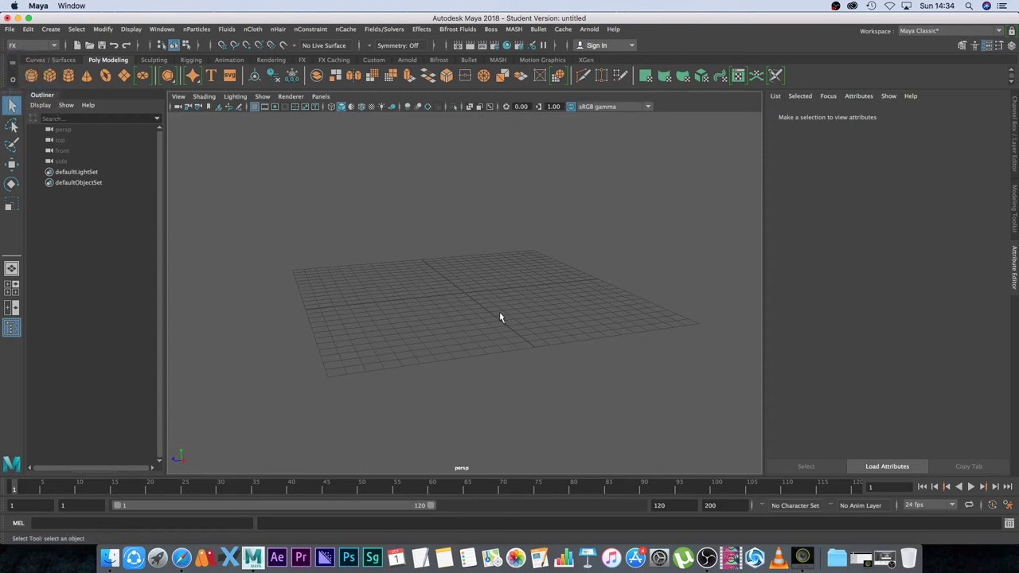
pyautogui.keyDown('alt'); pyautogui.moveTo(499, 317); pyautogui.dragTo(482, 350); pyautogui.keyUp('alt')
# Create a 3D fluid container and move it up so its base rests on the grid.
pyautogui.click(227, 29)
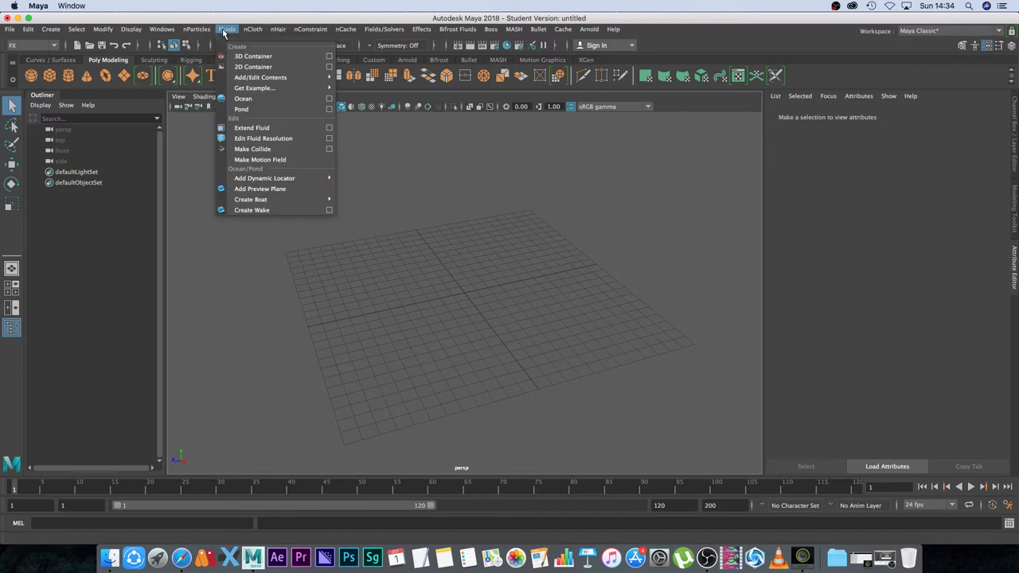
pyautogui.click(247, 58)
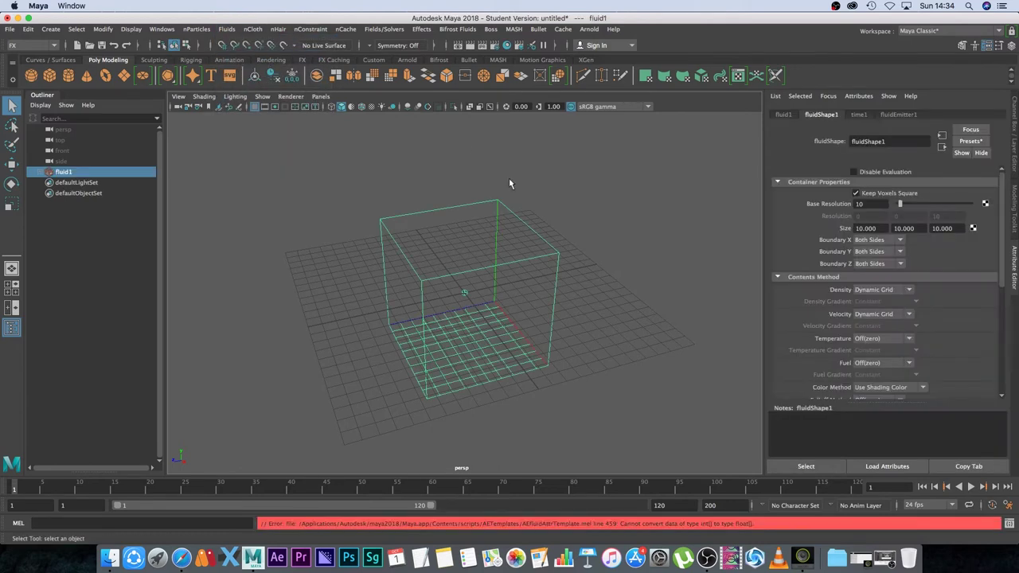
pyautogui.keyDown('alt'); pyautogui.moveTo(509, 182); pyautogui.dragTo(551, 297); pyautogui.keyUp('alt')
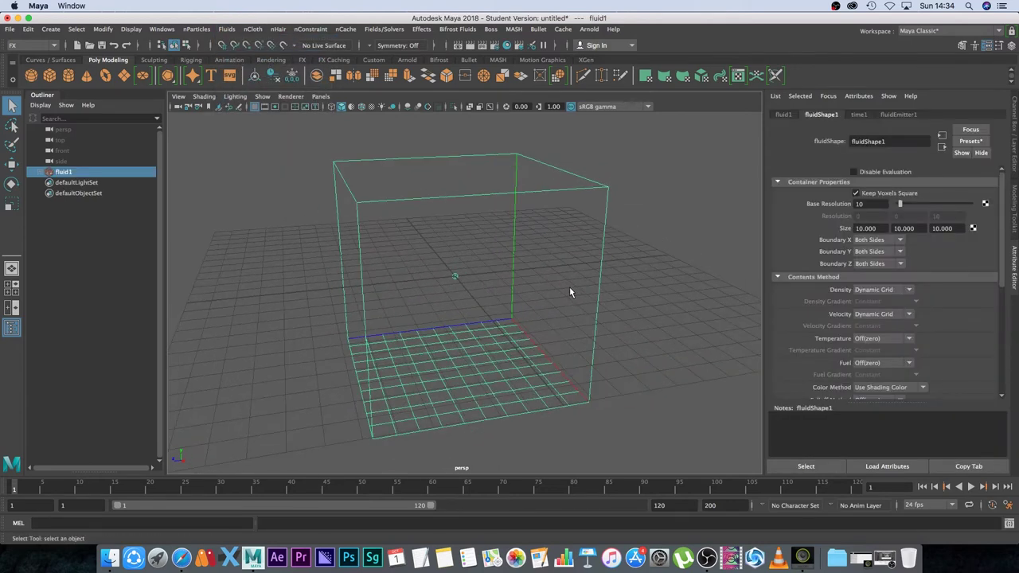
pyautogui.press('w')
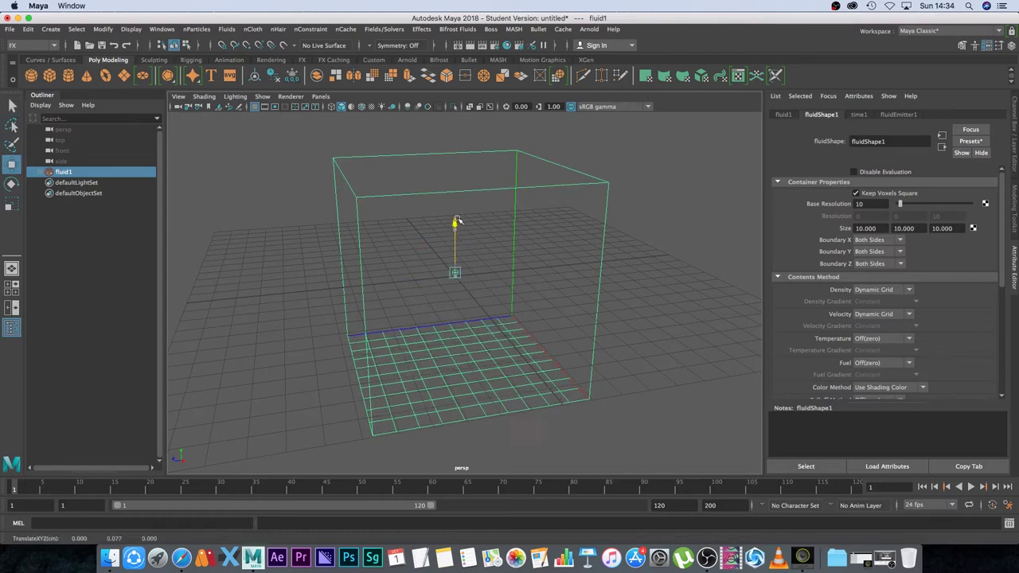
pyautogui.moveTo(455, 239); pyautogui.dragTo(455, 116)
pyautogui.keyDown('alt'); pyautogui.moveTo(499, 267); pyautogui.dragTo(491, 356, button='middle'); pyautogui.keyUp('alt')
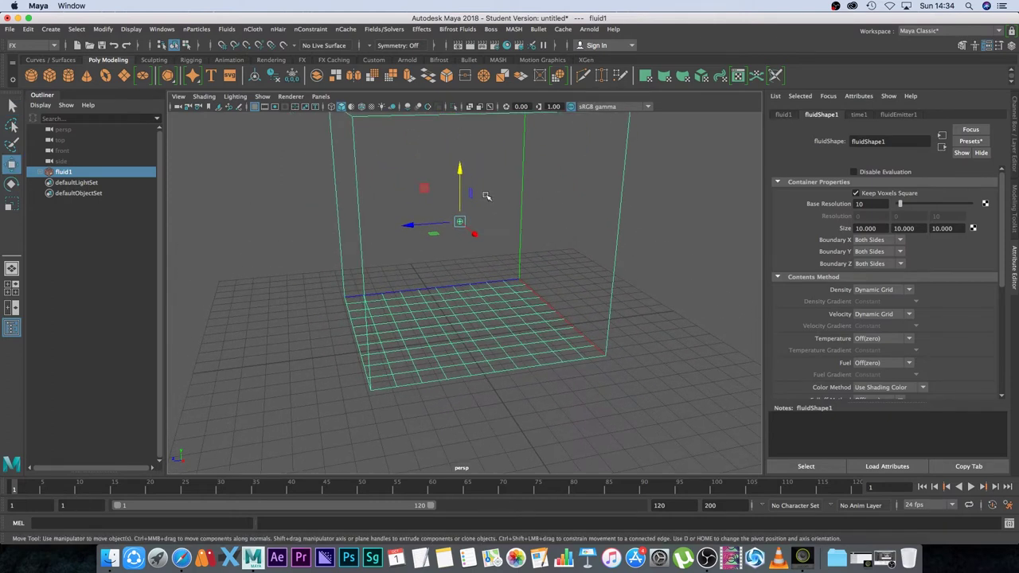
# Select fluidEmitter1 and lower it to the container's floor.
pyautogui.click(452, 224)
pyautogui.click(459, 222)
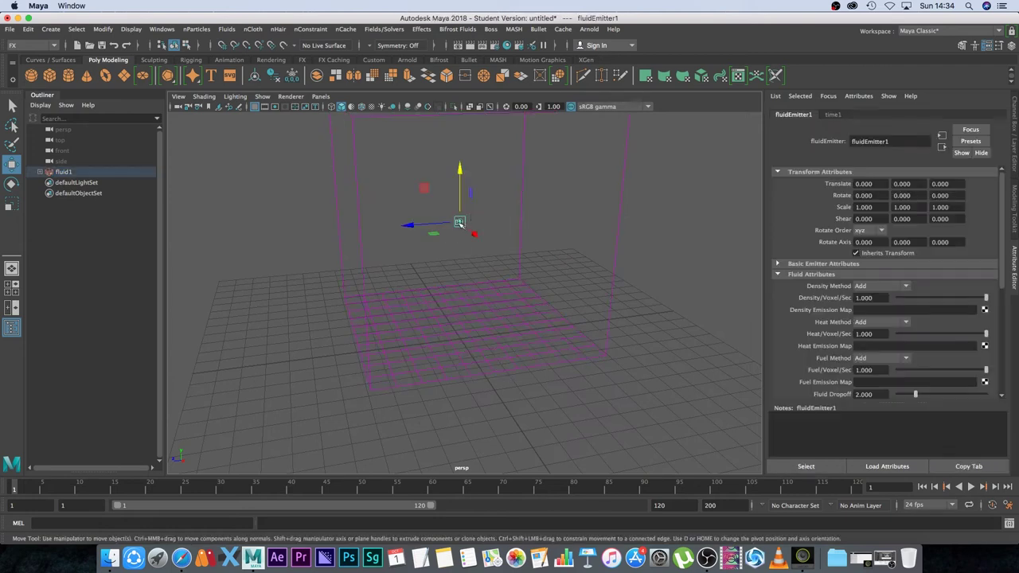
pyautogui.moveTo(460, 171); pyautogui.dragTo(466, 194)
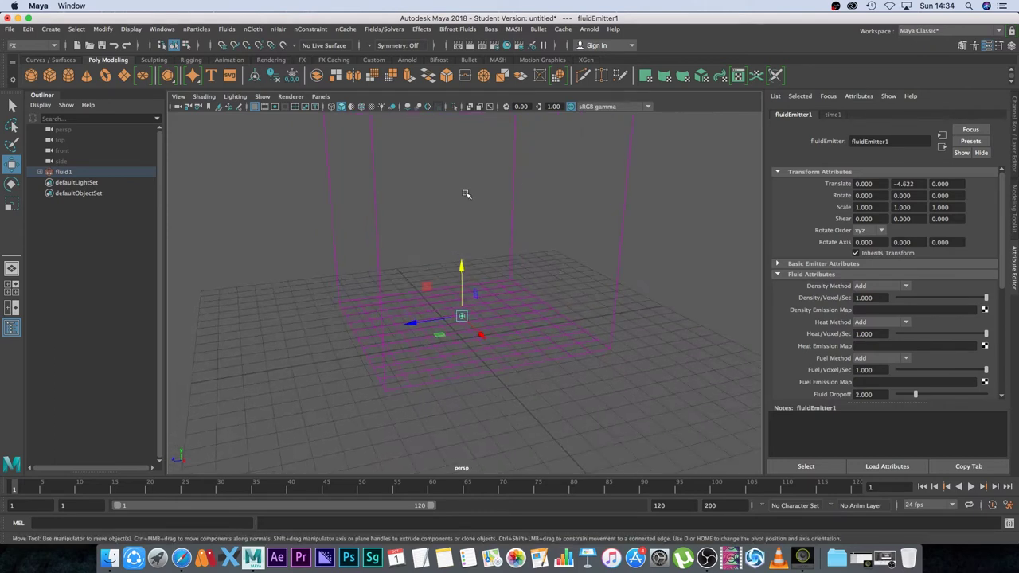
# Set the fluid1 container's Base Resolution to 80.
pyautogui.moveTo(606, 248); pyautogui.dragTo(591, 250)
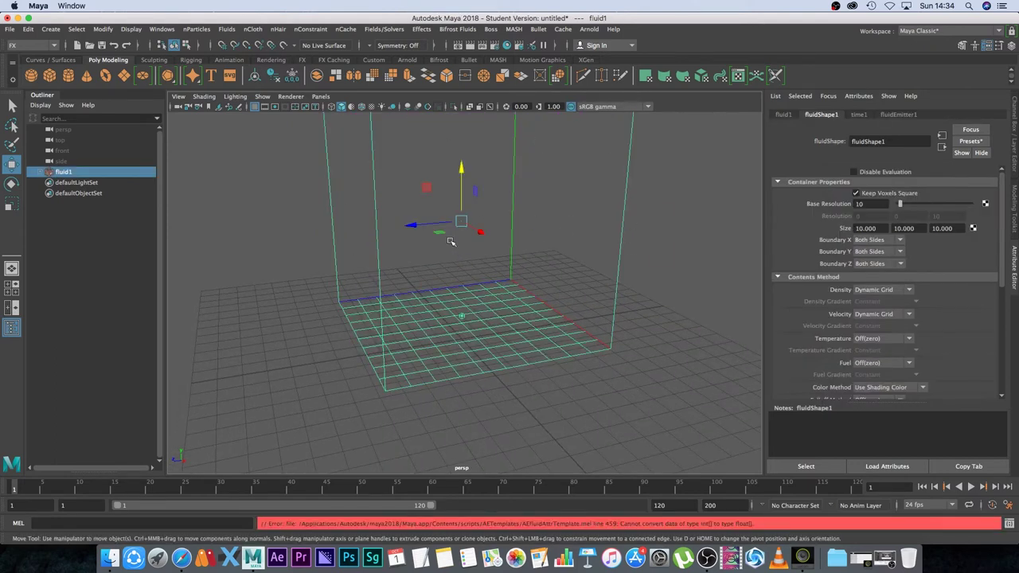
pyautogui.keyDown('alt'); pyautogui.moveTo(450, 241); pyautogui.dragTo(674, 260); pyautogui.keyUp('alt')
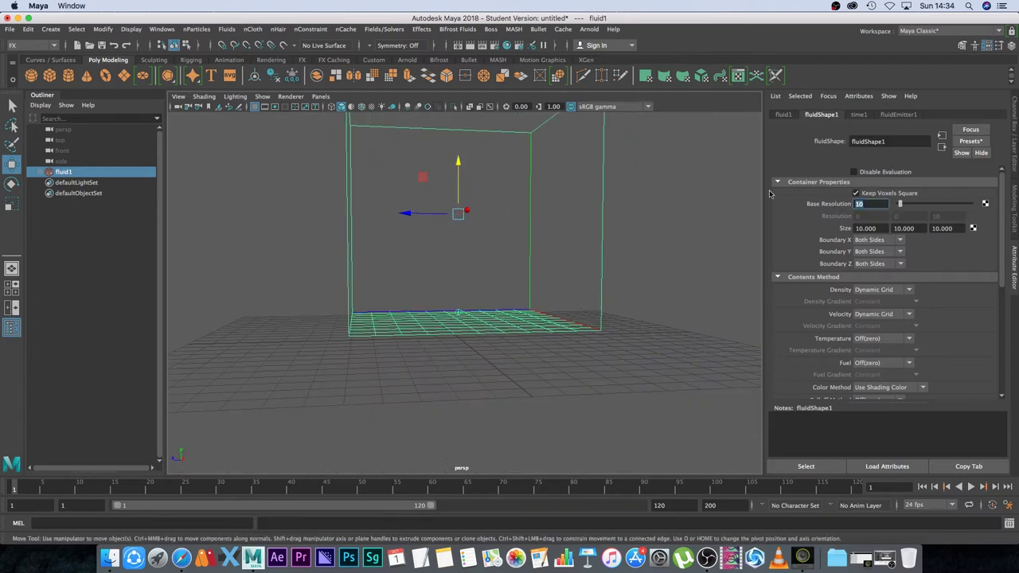
pyautogui.write('80')
pyautogui.press('Return')
pyautogui.keyDown('alt'); pyautogui.moveTo(525, 302); pyautogui.dragTo(560, 314); pyautogui.keyUp('alt')
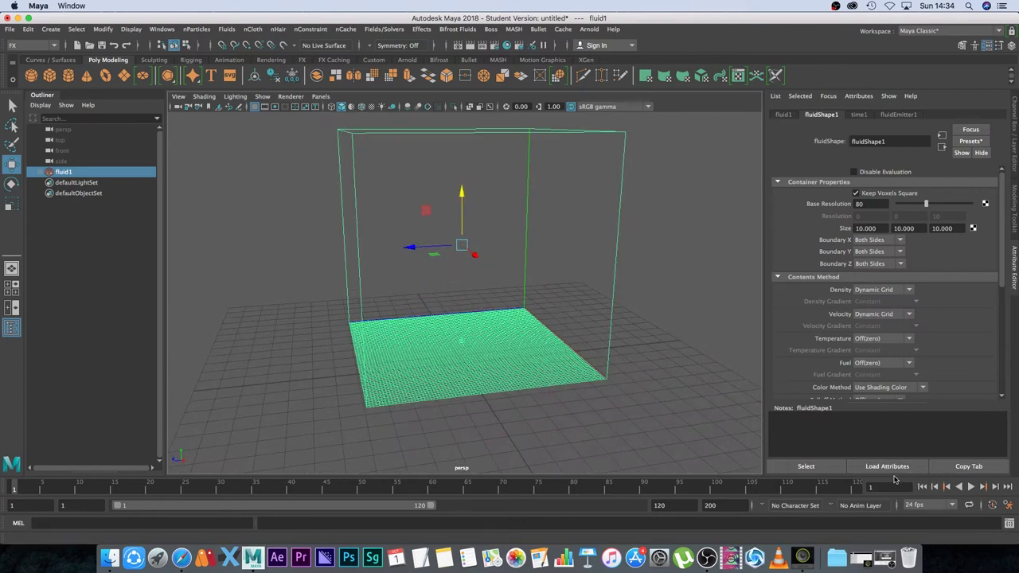
pyautogui.click(971, 487)
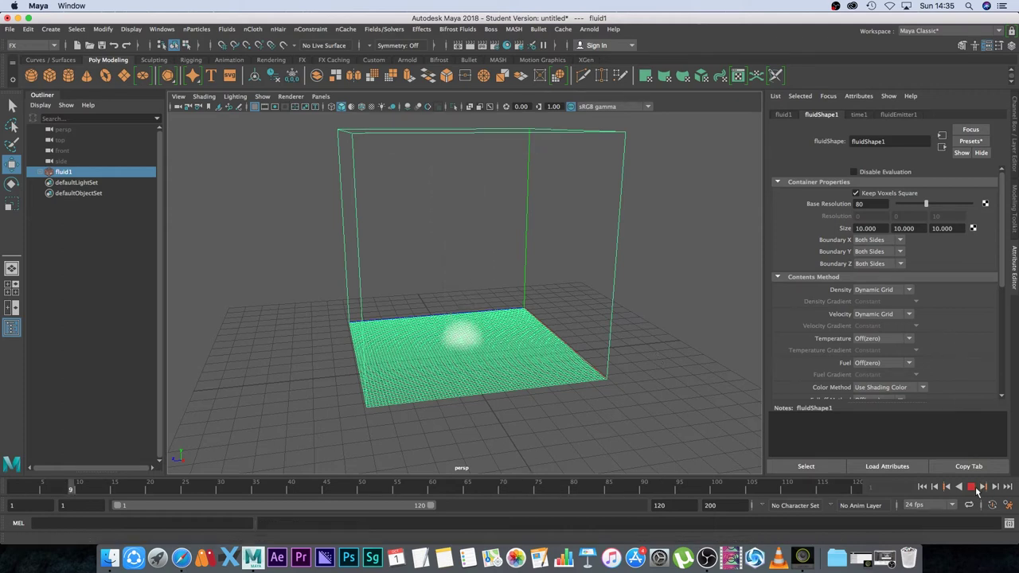
pyautogui.click(973, 487)
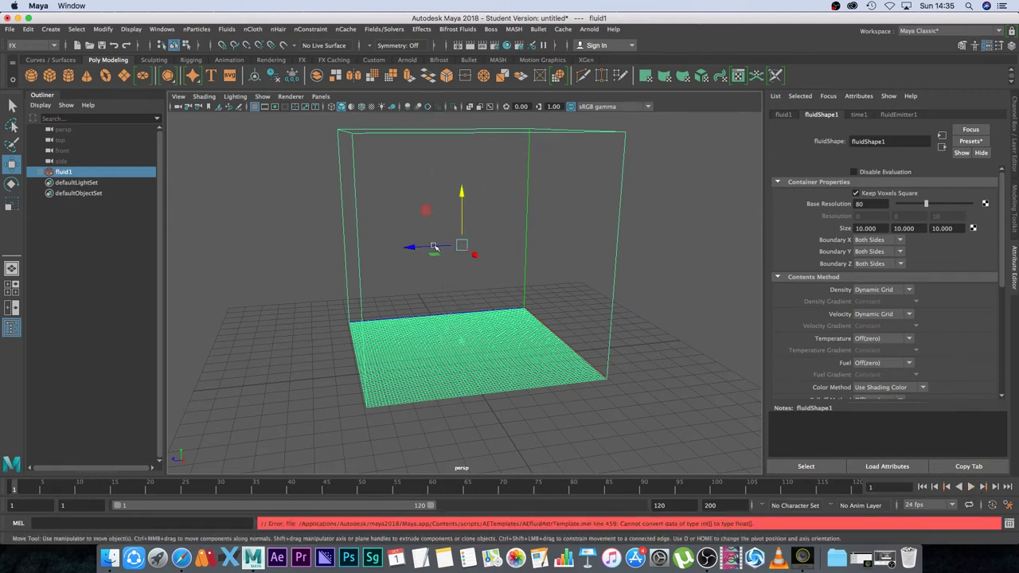
# Add a polygon sphere and move it up and out to the container's side.
pyautogui.keyDown('alt'); pyautogui.moveTo(555, 316); pyautogui.dragTo(510, 268); pyautogui.keyUp('alt')
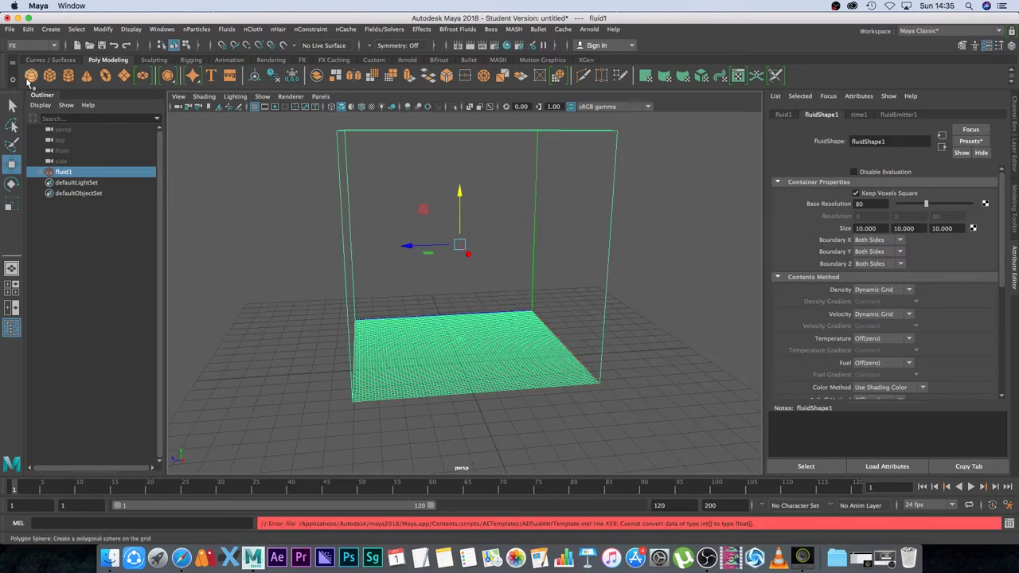
pyautogui.click(32, 78)
pyautogui.moveTo(461, 313); pyautogui.dragTo(462, 191)
pyautogui.moveTo(411, 243); pyautogui.dragTo(593, 238)
# Play the simulation from frame 1, stopping at frame 67 as the smoke plume rises.
pyautogui.hotkey('alt', 'v')
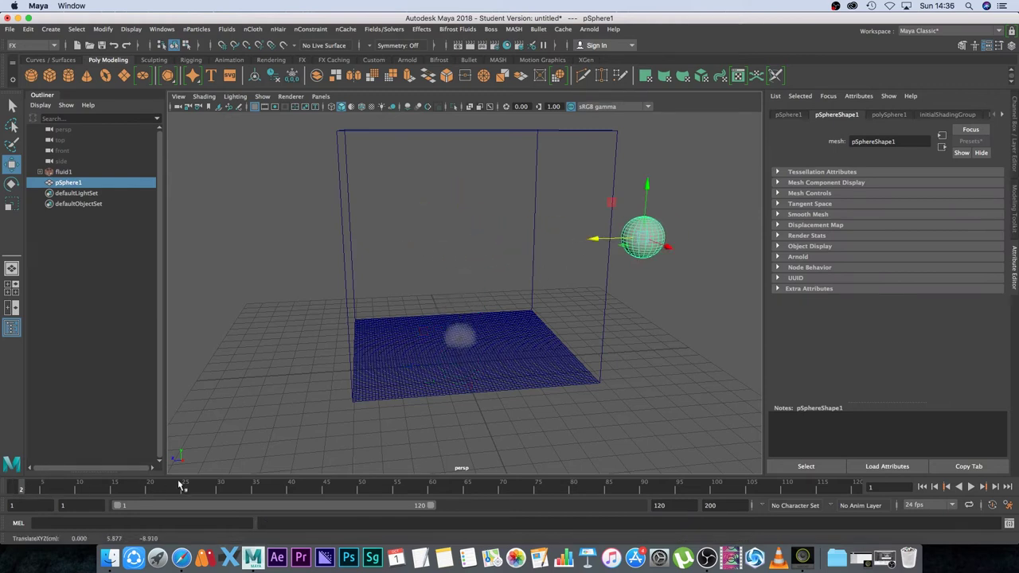
pyautogui.hotkey('alt', 'v')
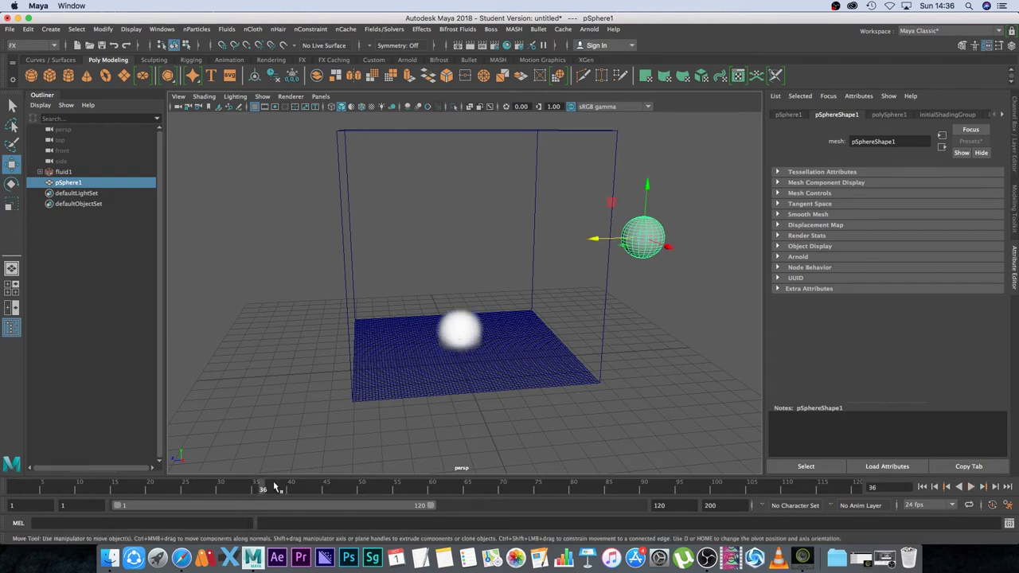
pyautogui.hotkey('alt', 'v')
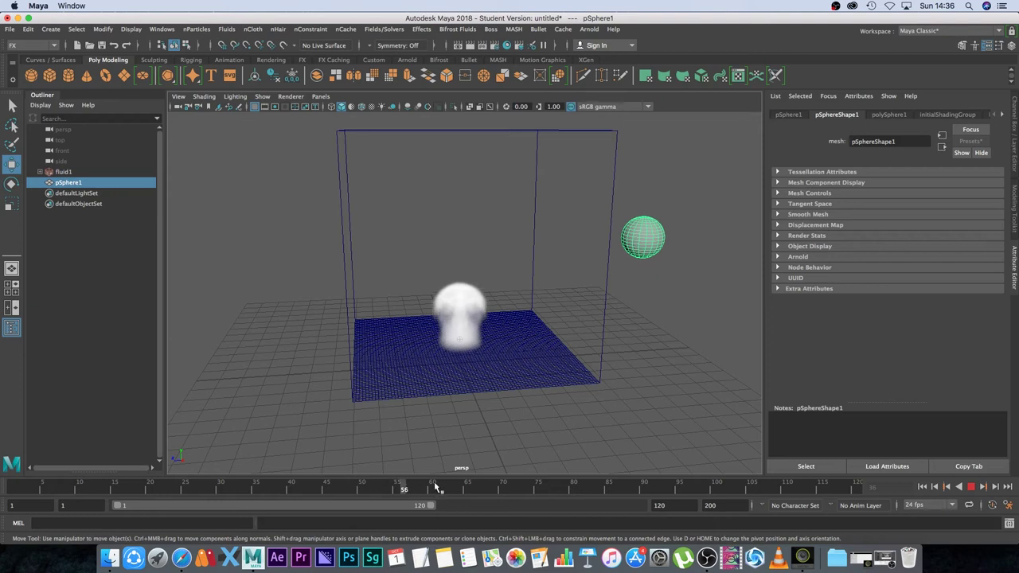
pyautogui.moveTo(284, 487); pyautogui.dragTo(14, 487)
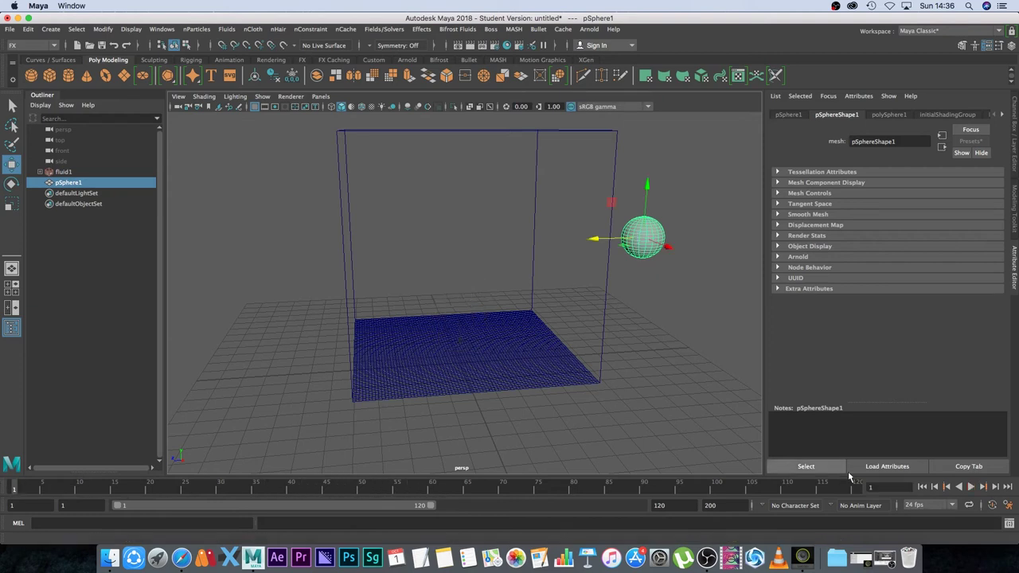
pyautogui.click(972, 488)
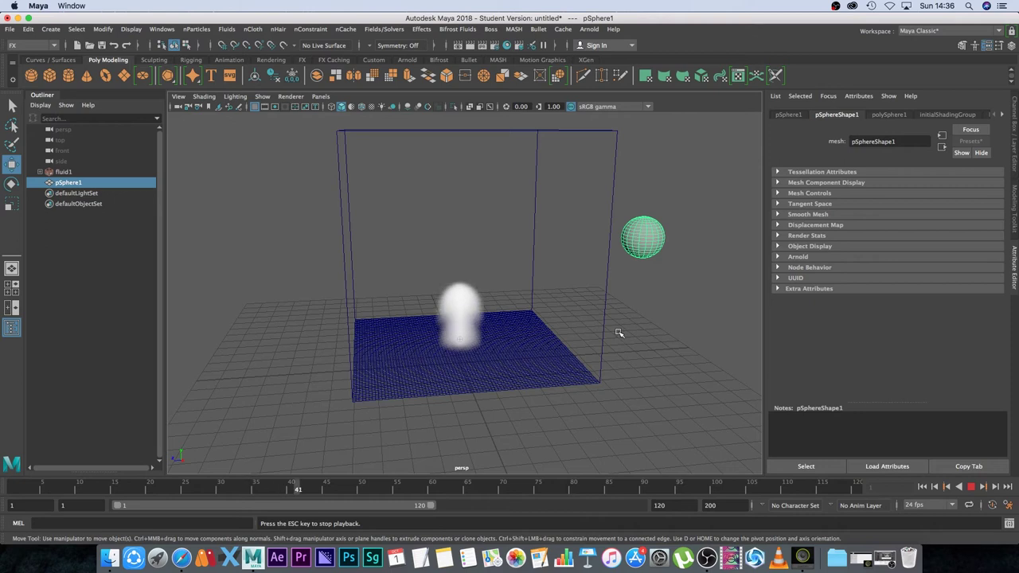
pyautogui.press('Escape')
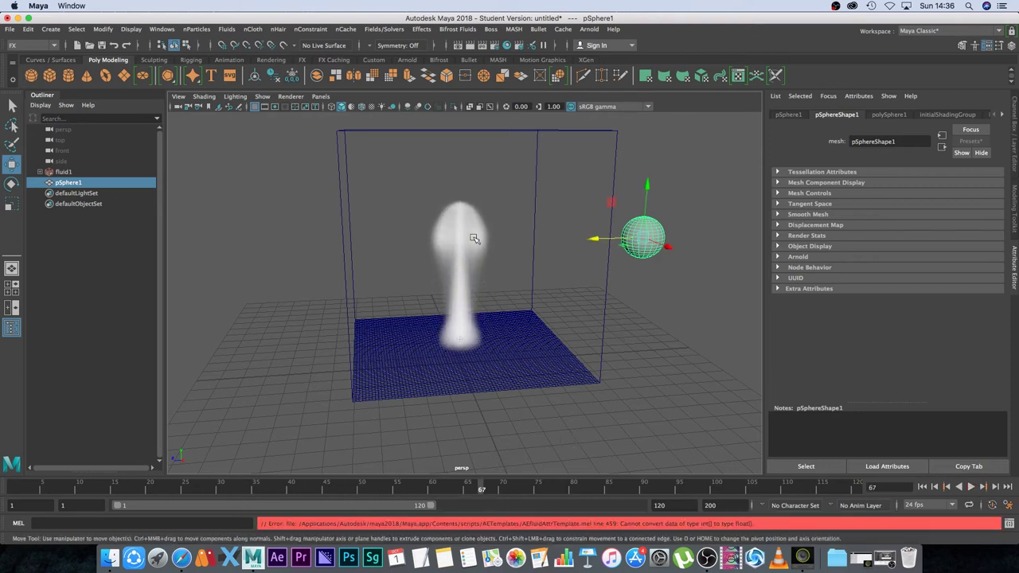
# At frame 60, set a Translate key on the sphere at its starting position.
pyautogui.moveTo(476, 490); pyautogui.dragTo(451, 490)
pyautogui.hotkey('alt', 'v')
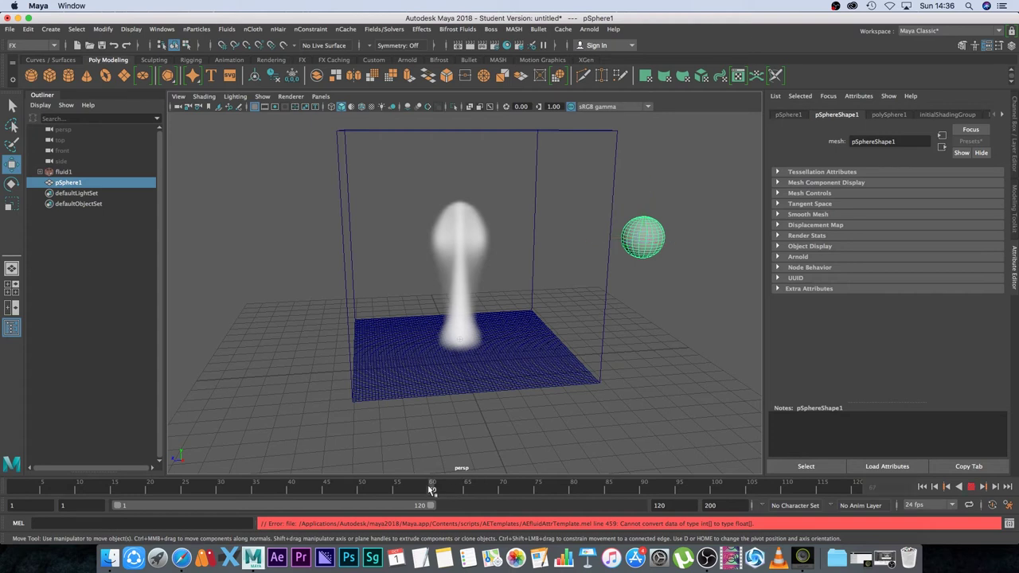
pyautogui.click(430, 490)
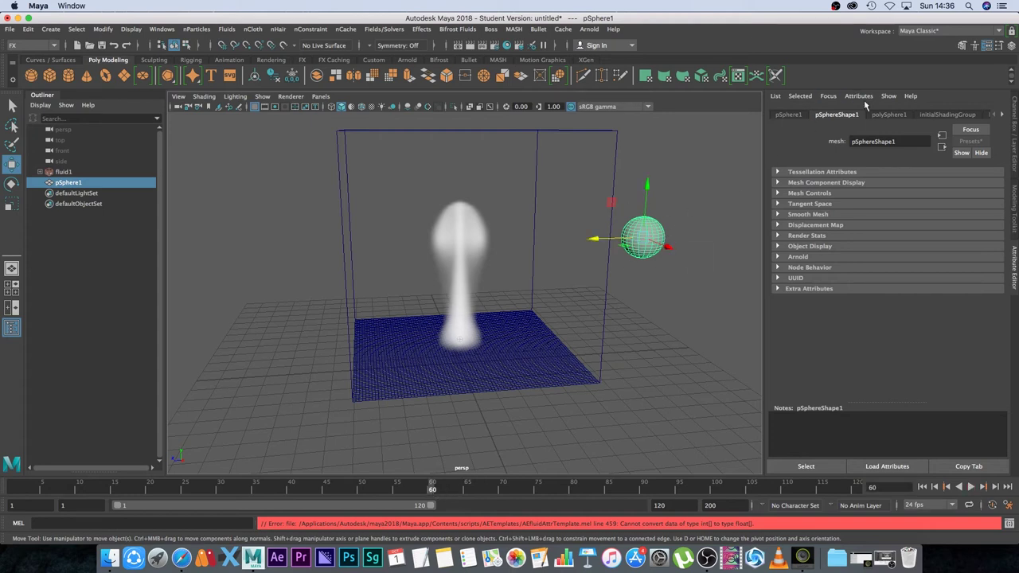
pyautogui.click(788, 115)
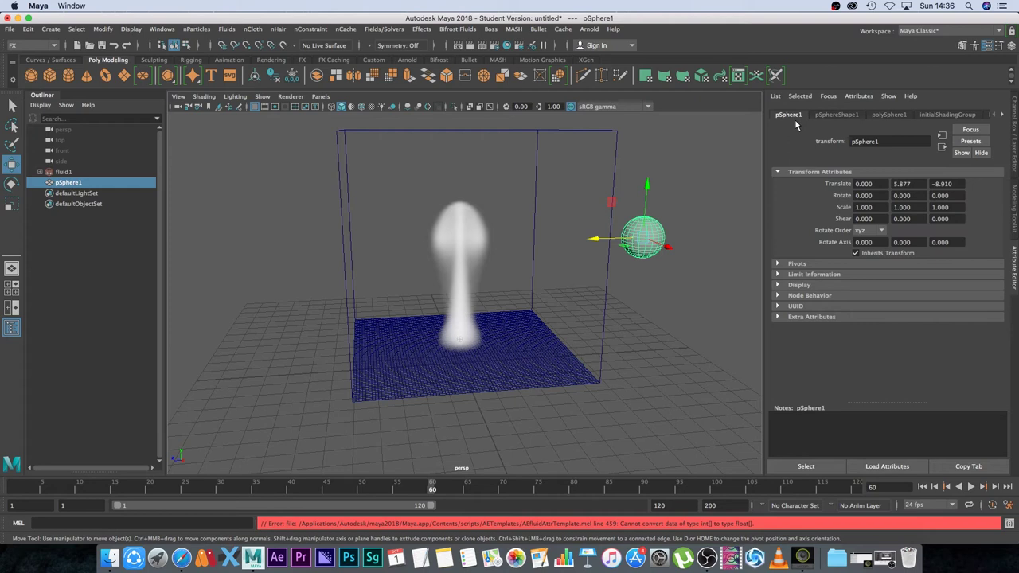
pyautogui.rightClick(833, 186)
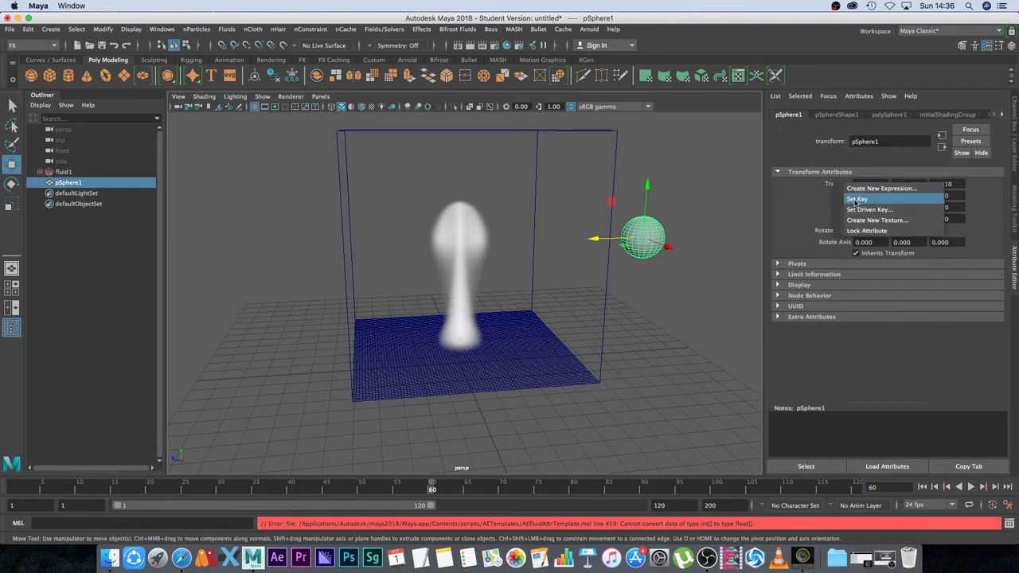
pyautogui.click(857, 199)
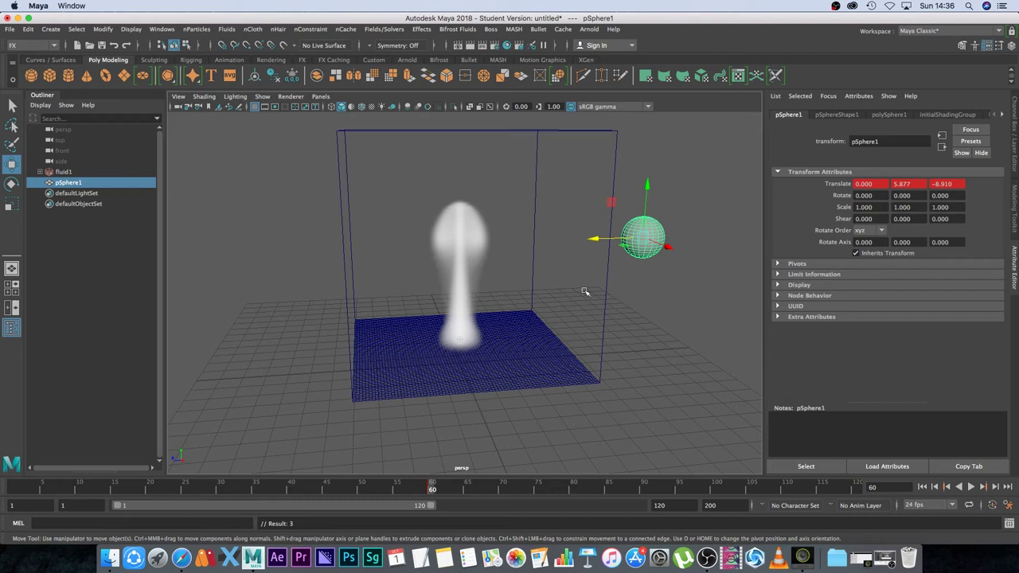
# Key the sphere on the smoke's left side at frame 70 and back right at frame 80.
pyautogui.click(502, 489)
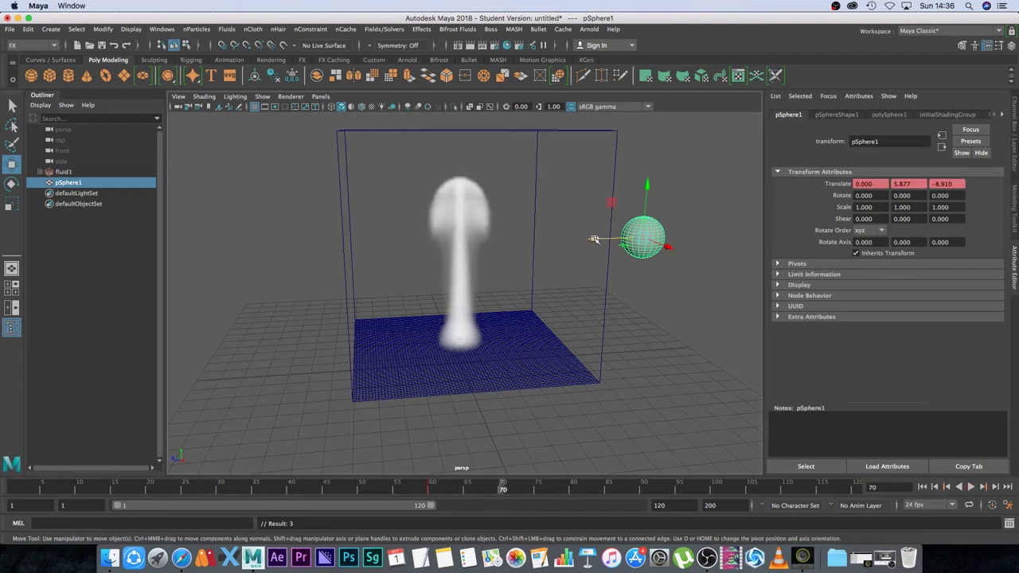
pyautogui.moveTo(594, 238); pyautogui.dragTo(257, 250)
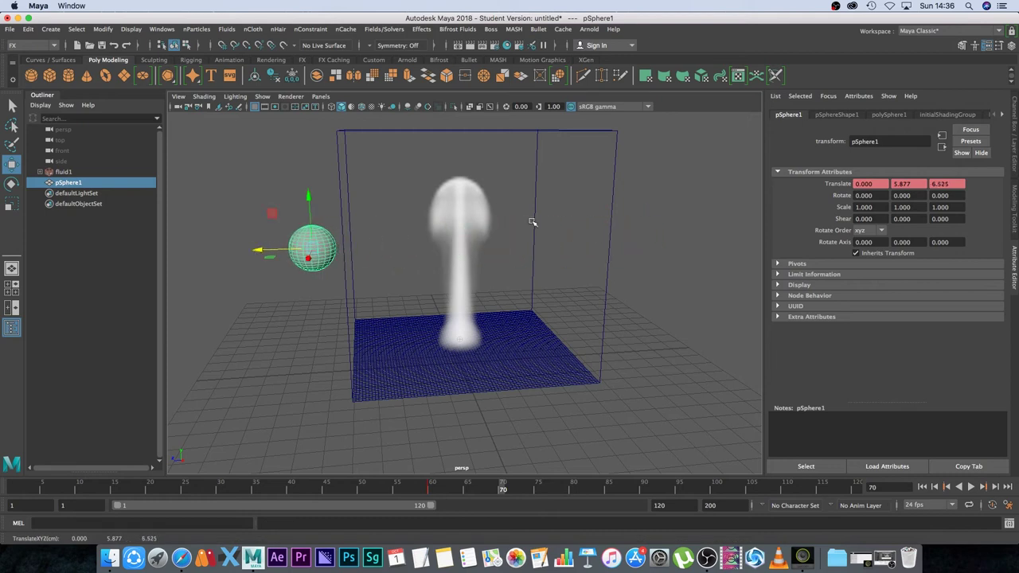
pyautogui.rightClick(835, 185)
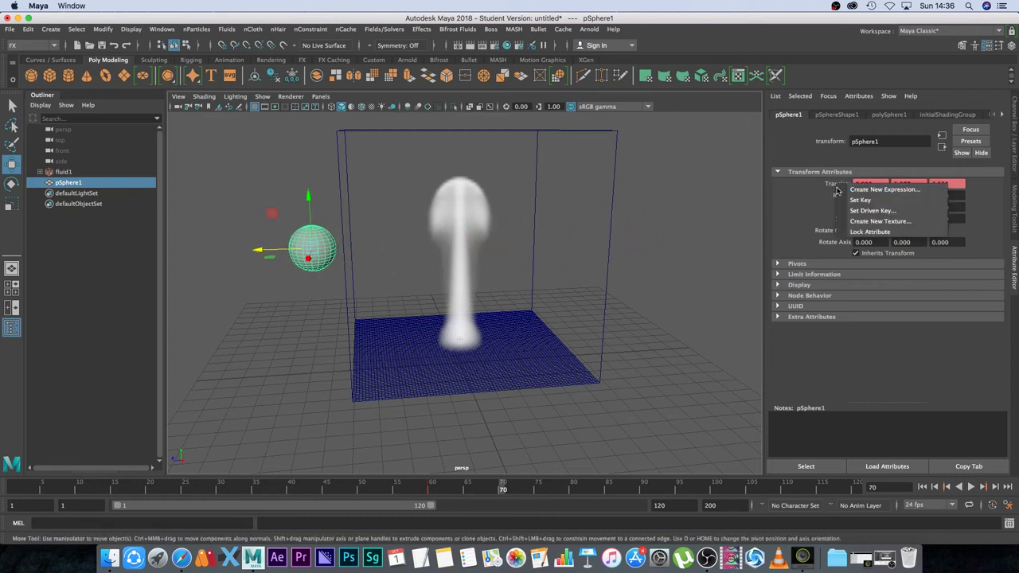
pyautogui.click(859, 204)
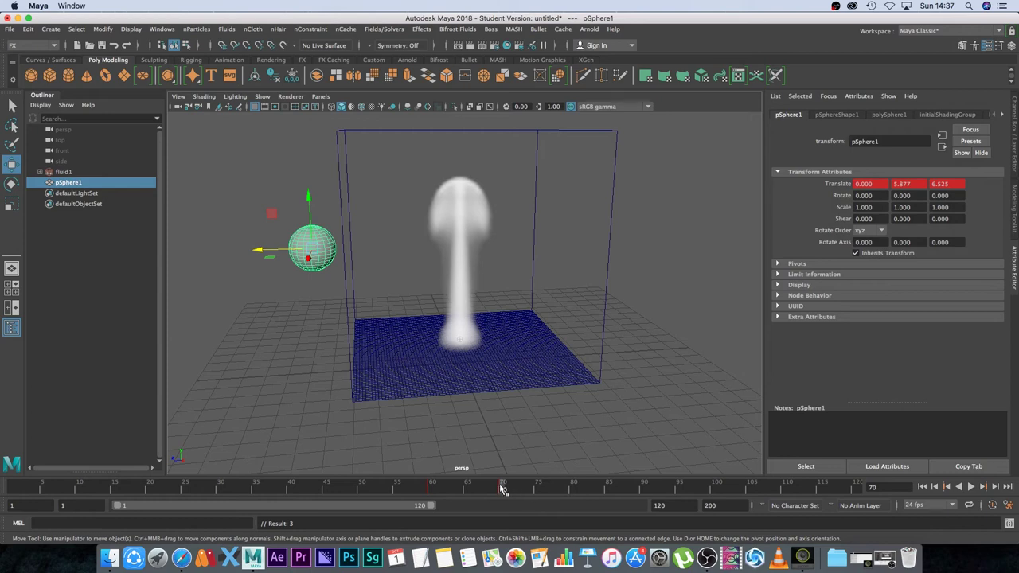
pyautogui.moveTo(503, 489); pyautogui.dragTo(573, 488)
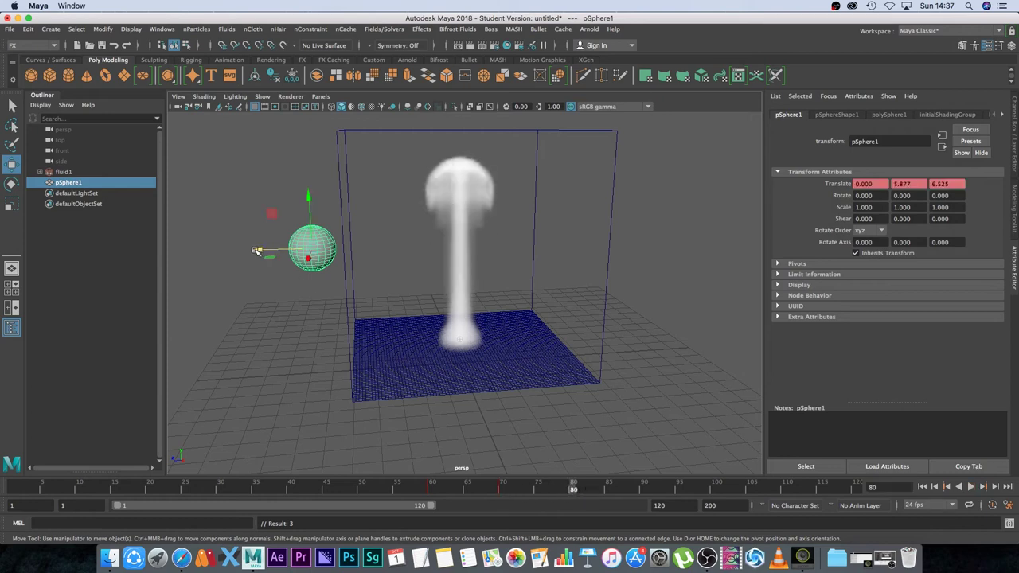
pyautogui.moveTo(256, 252); pyautogui.dragTo(595, 238)
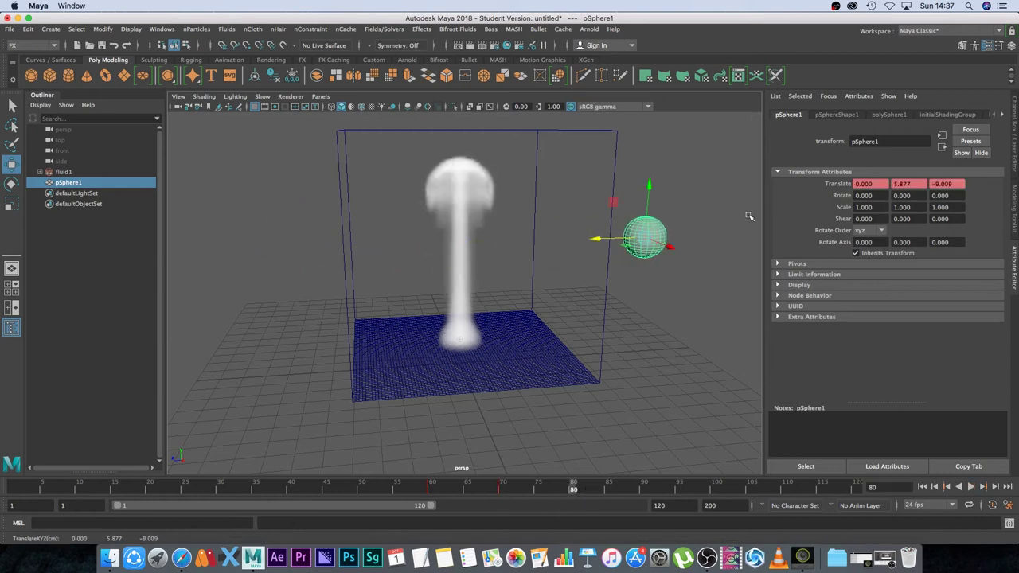
pyautogui.rightClick(838, 186)
pyautogui.click(859, 201)
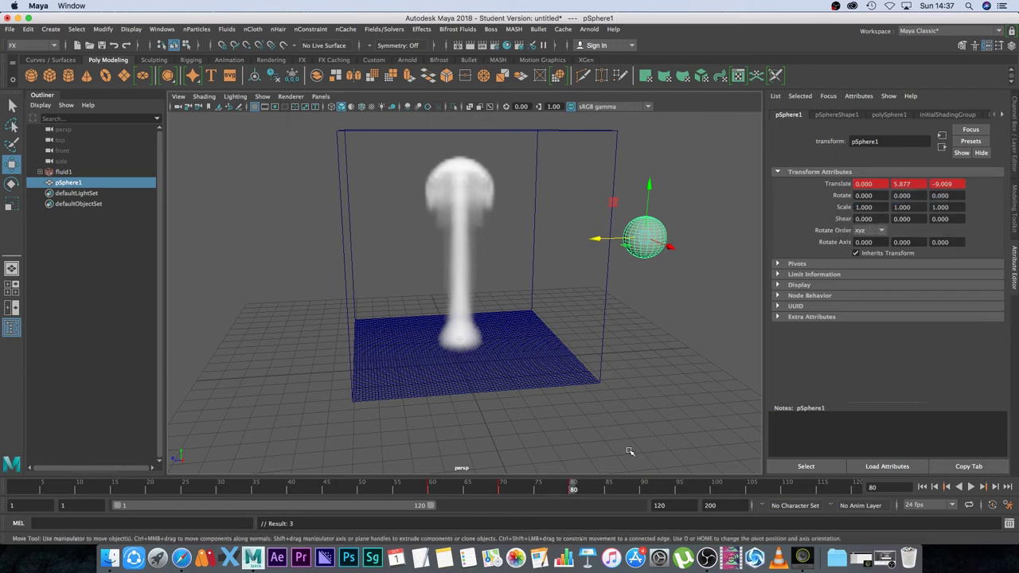
# Key the sphere left at frame 90 and just inside the right edge at frame 100.
pyautogui.click(642, 489)
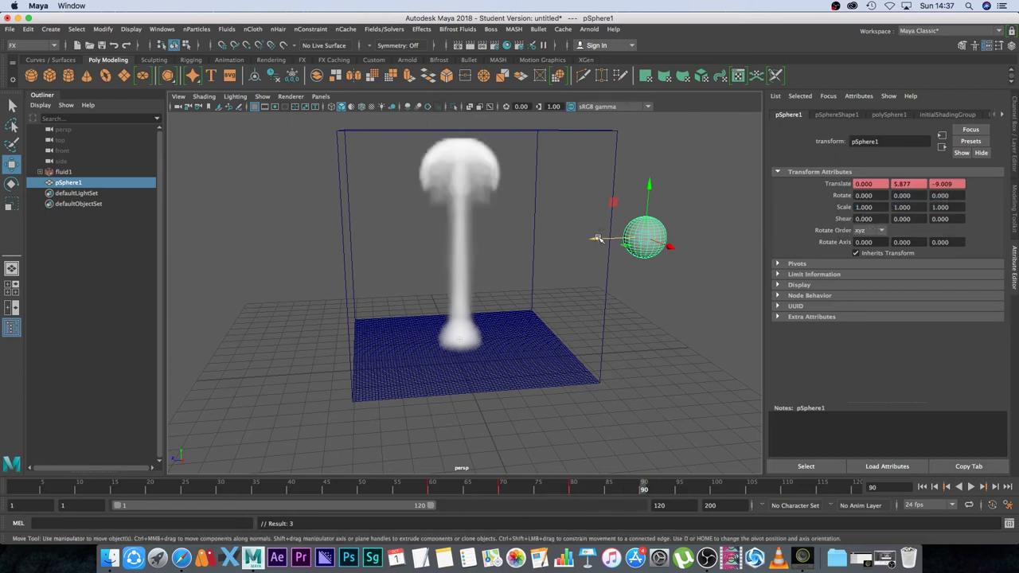
pyautogui.moveTo(598, 238); pyautogui.dragTo(270, 250)
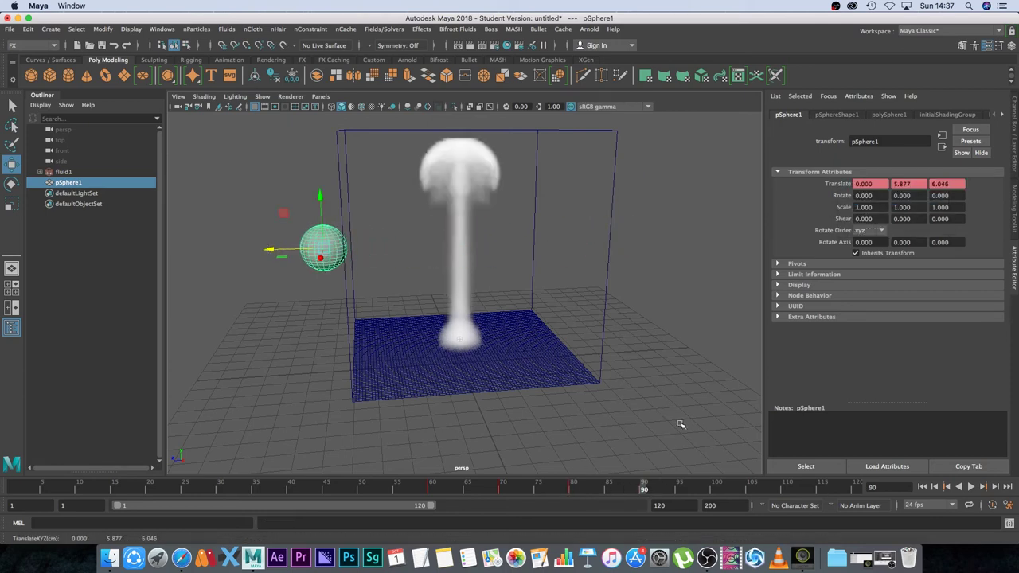
pyautogui.rightClick(846, 191)
pyautogui.click(863, 199)
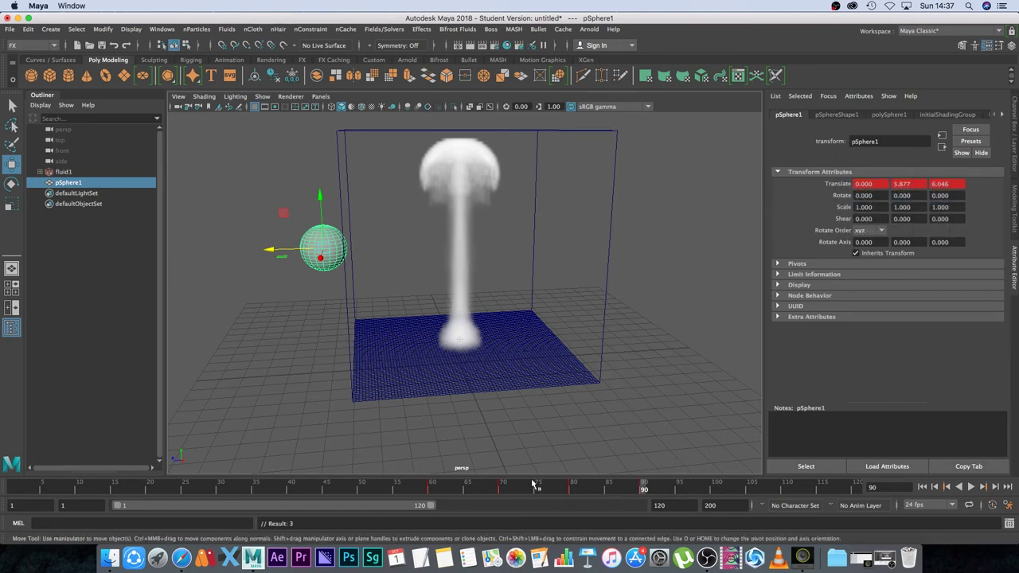
pyautogui.click(716, 489)
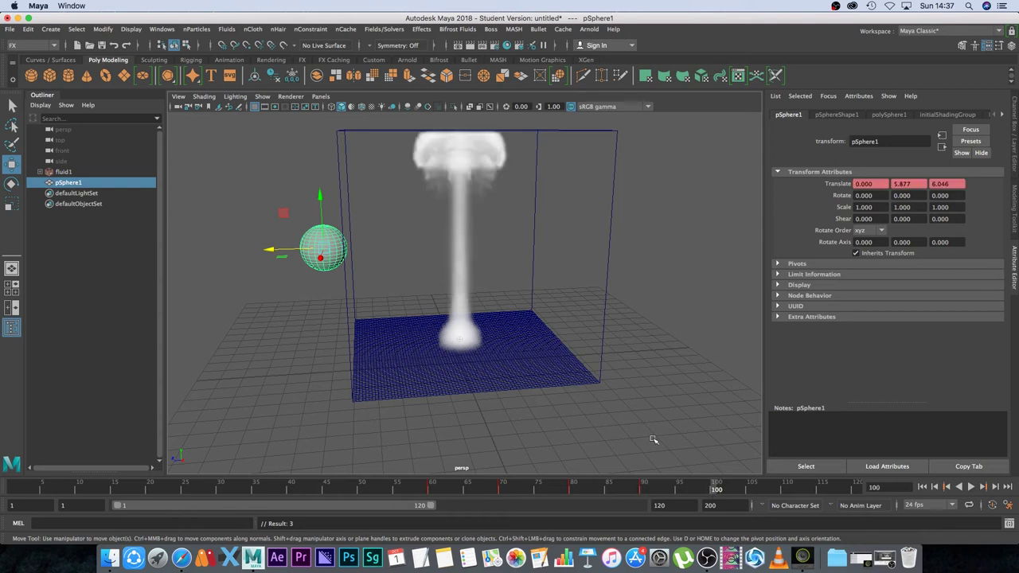
pyautogui.moveTo(270, 250); pyautogui.dragTo(582, 253)
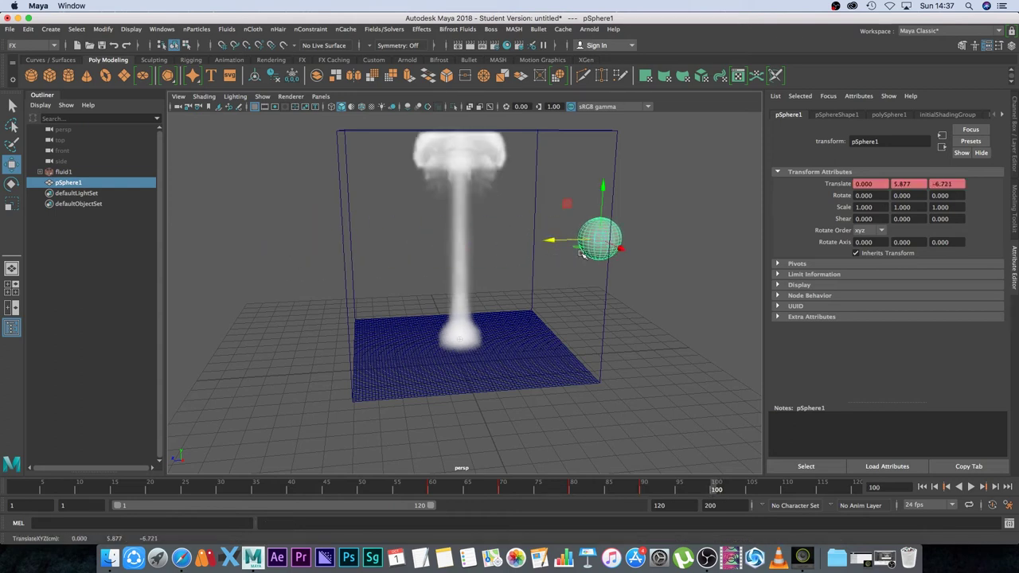
pyautogui.rightClick(847, 188)
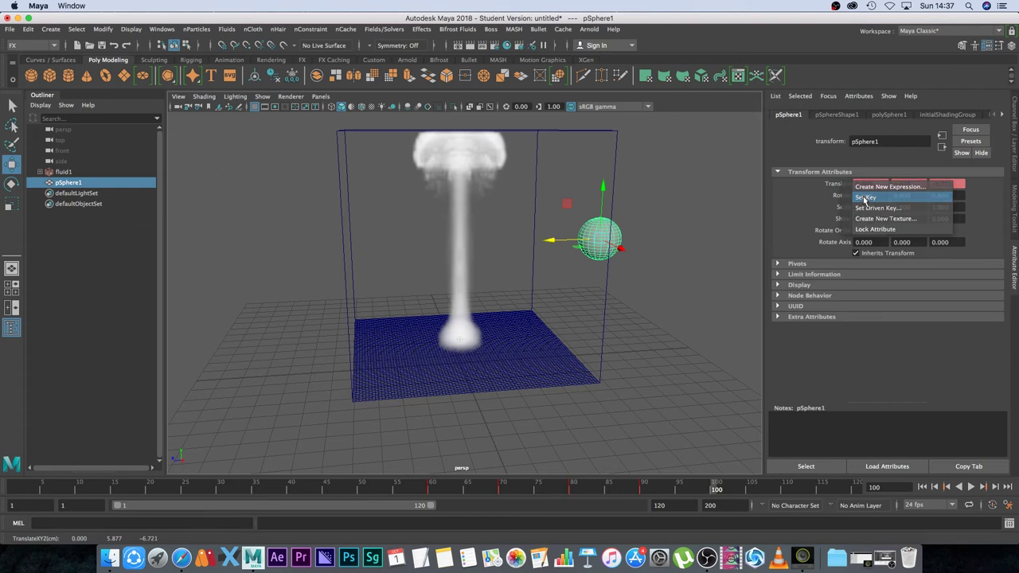
pyautogui.click(864, 198)
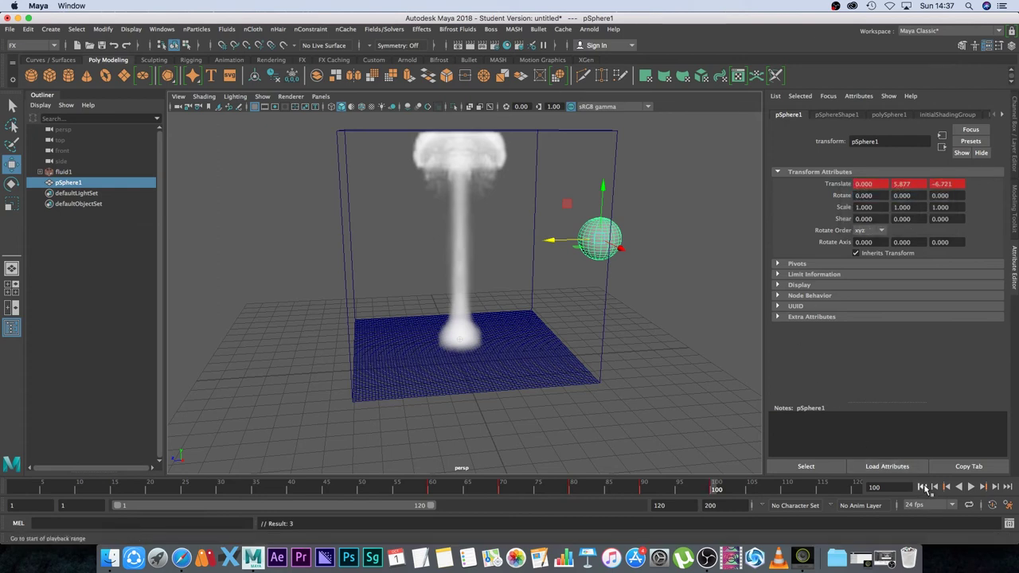
# Play from frame 1 to about frame 105 to watch the sphere swing through the smoke, then deselect.
pyautogui.click(923, 487)
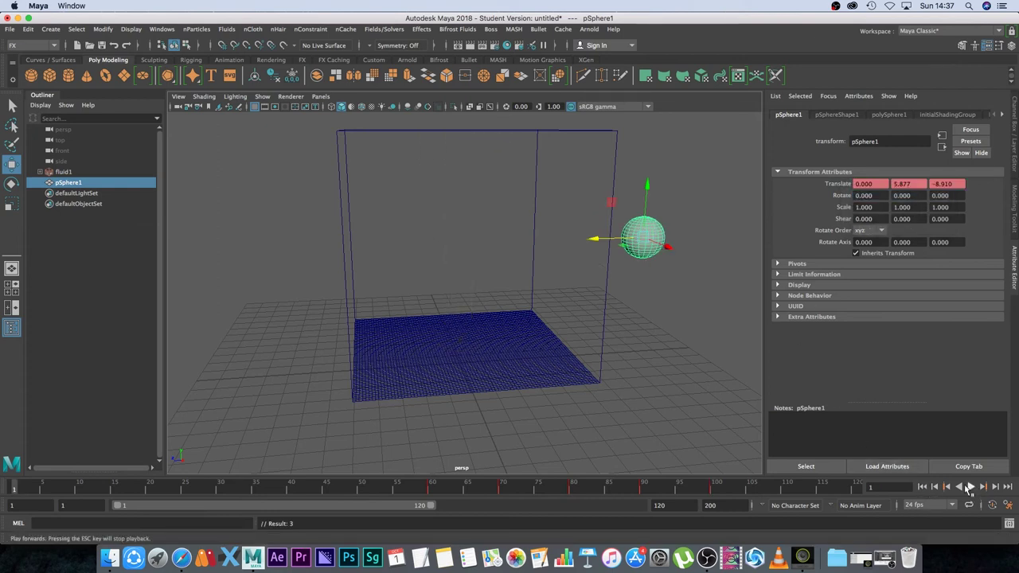
pyautogui.click(968, 487)
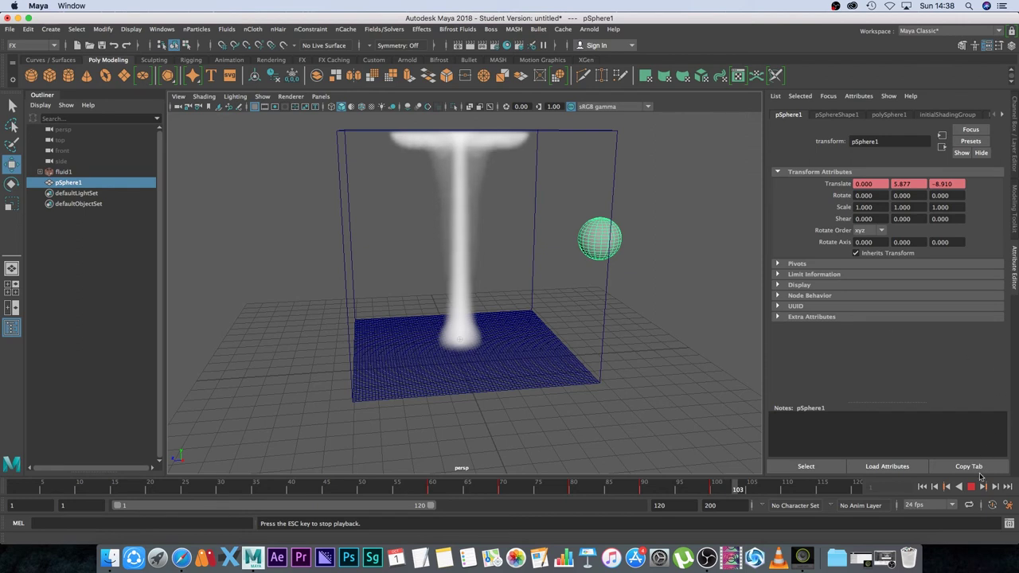
pyautogui.click(623, 169)
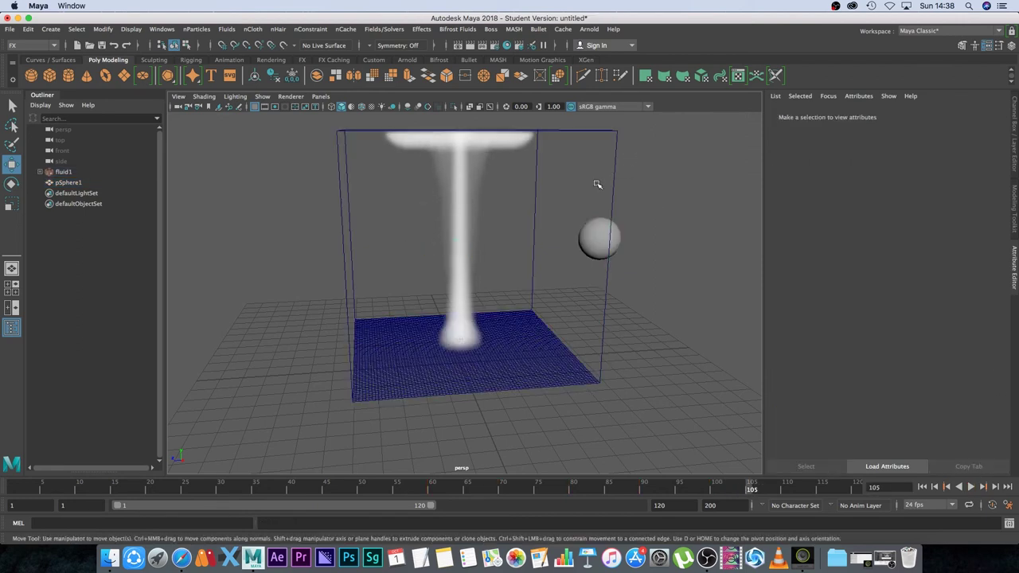
# Select fluid1 then pSphere1 and apply Fluids > Make Collide, creating geoConnector1.
pyautogui.click(510, 263)
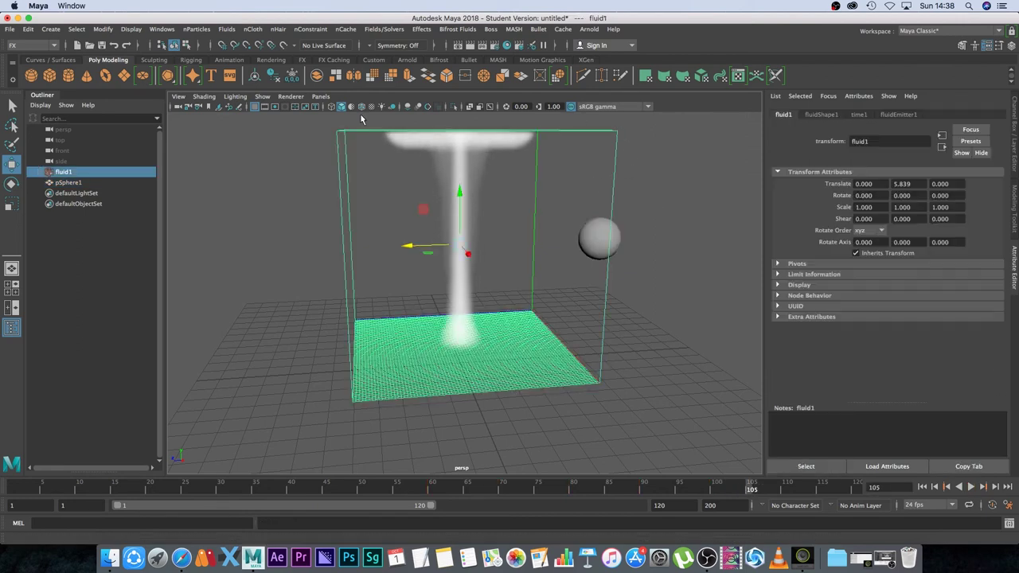
pyautogui.keyDown('shift'); pyautogui.click(594, 236); pyautogui.keyUp('shift')
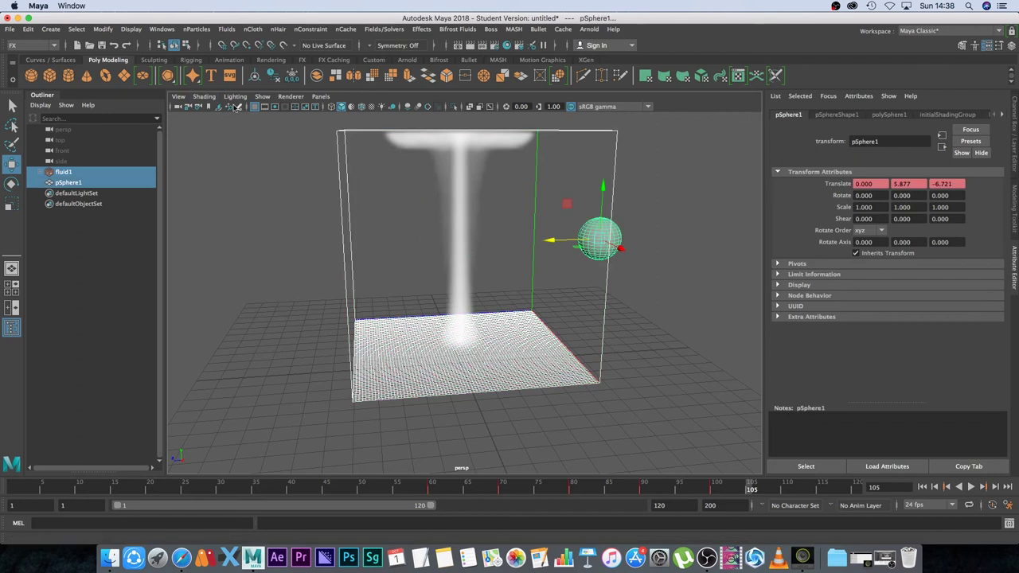
pyautogui.click(226, 28)
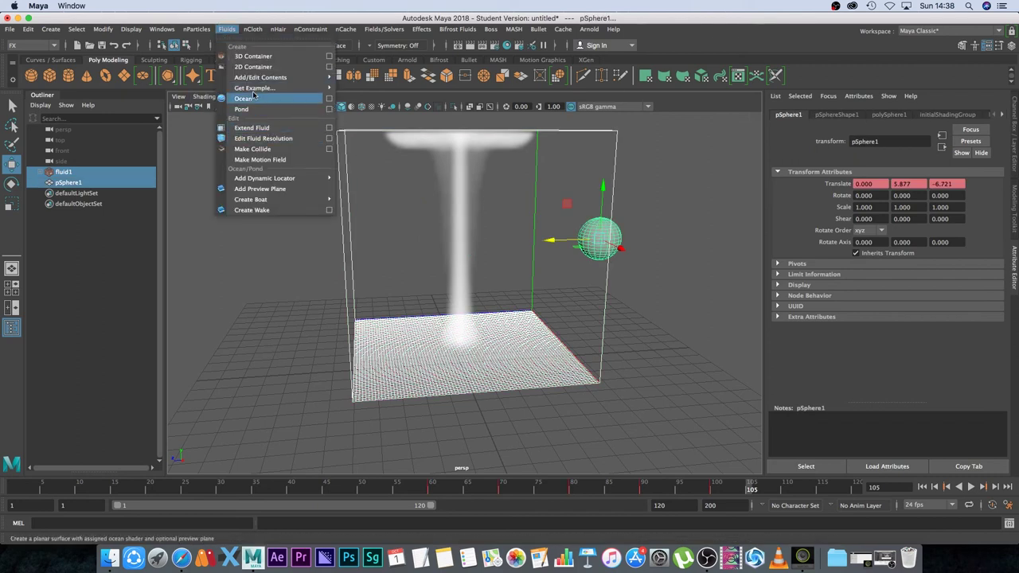
pyautogui.click(271, 150)
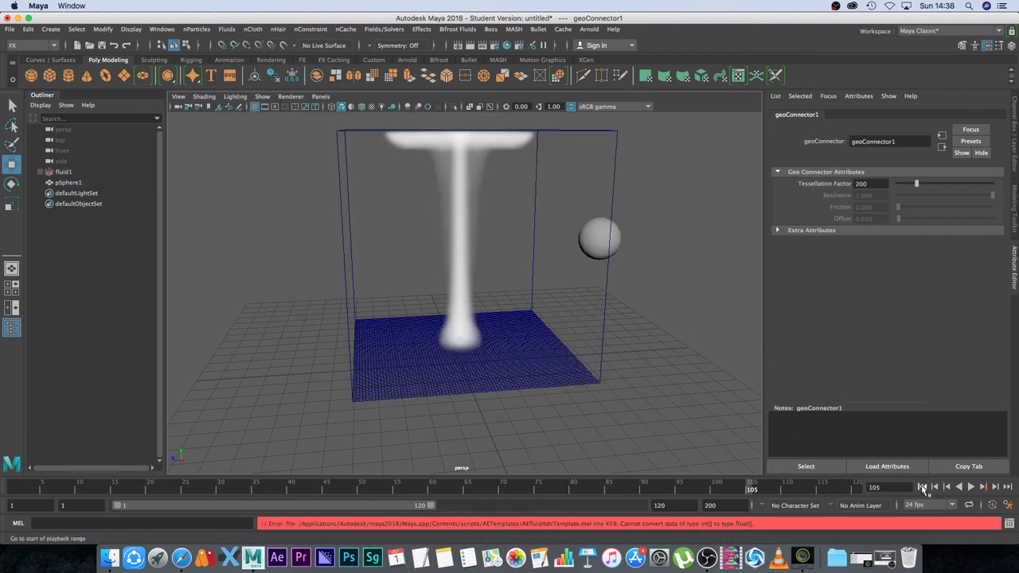
# Replay the simulation from frame 1 with the sphere collider active.
pyautogui.click(923, 487)
pyautogui.click(970, 487)
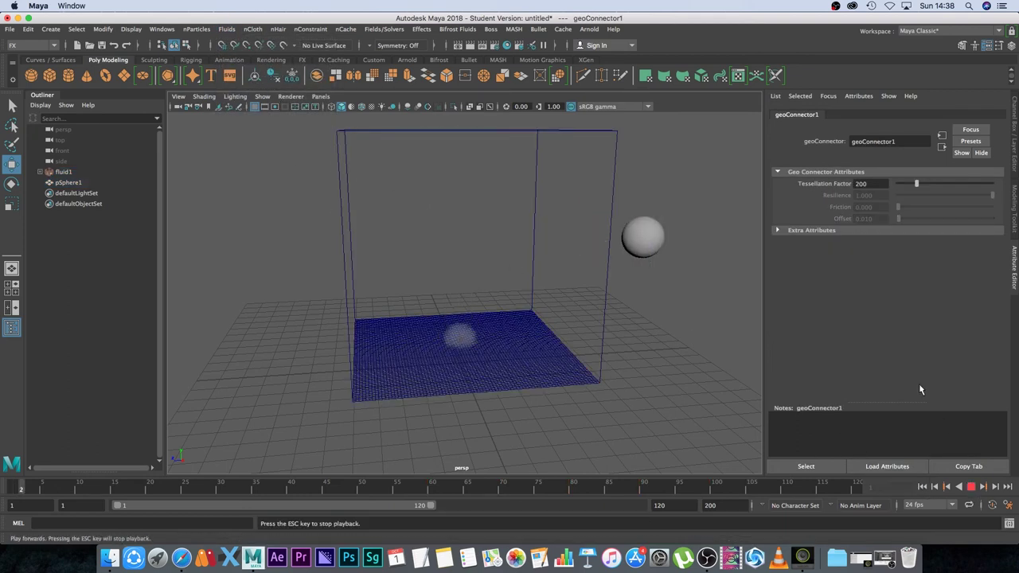